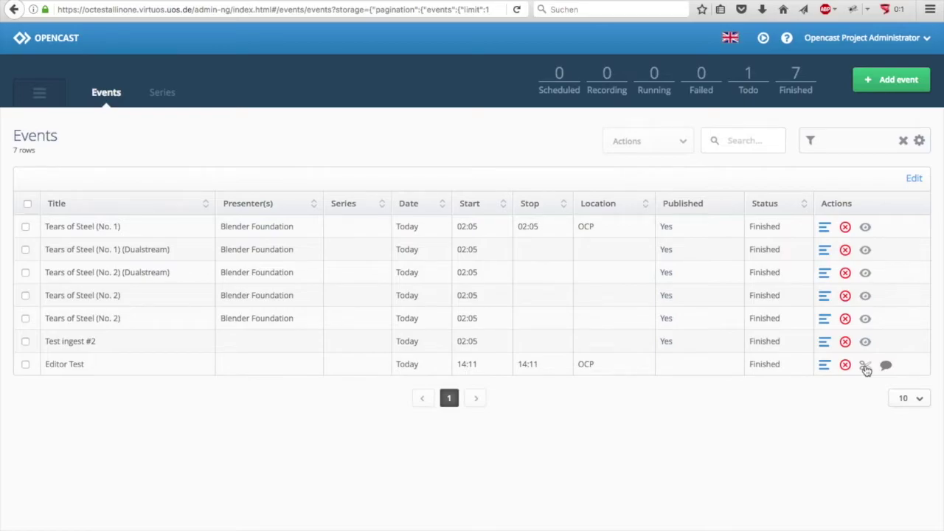
Step: Open the Editor Test event's video editor using the scissors icon in its row
click(866, 367)
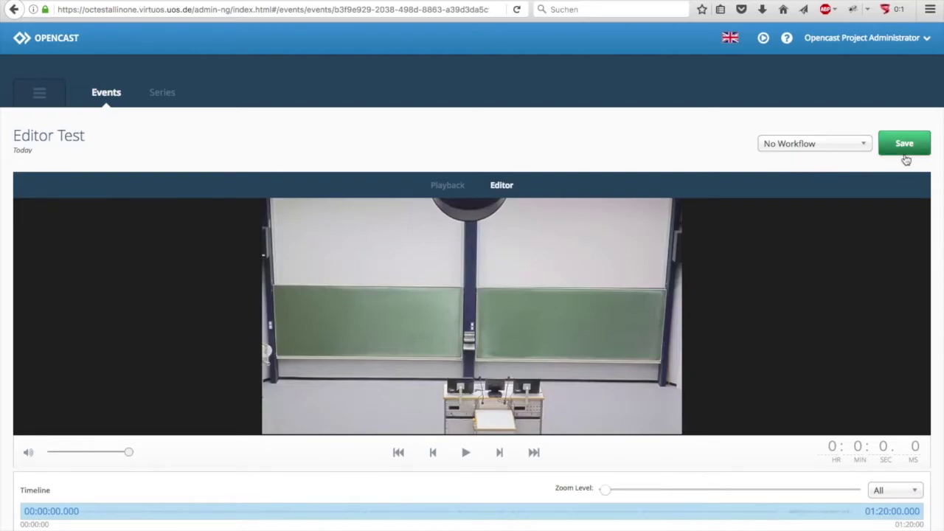
click(814, 147)
click(814, 150)
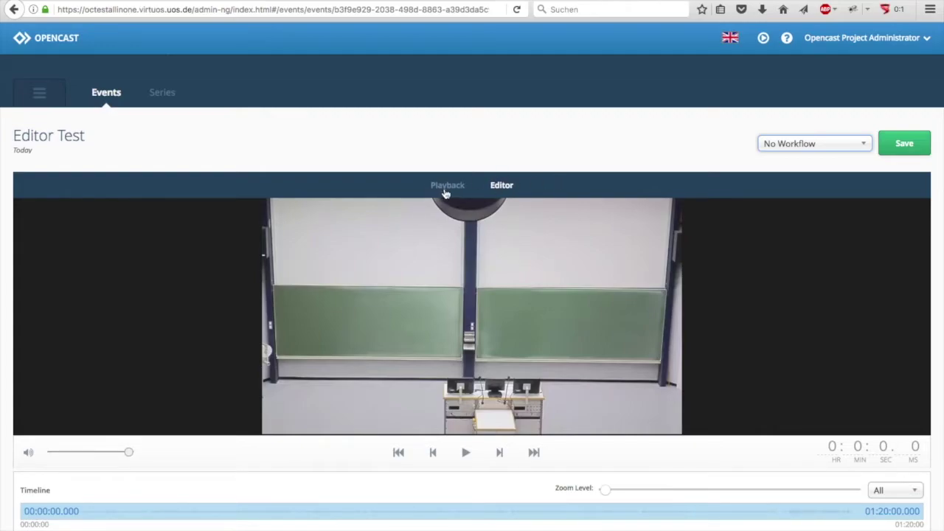
scroll(606, 344, down, 1)
Step: Zoom the timeline to minutes 10–42, place the playhead at 0:17:45.888, then zoom back out
scroll(606, 344, down, 2)
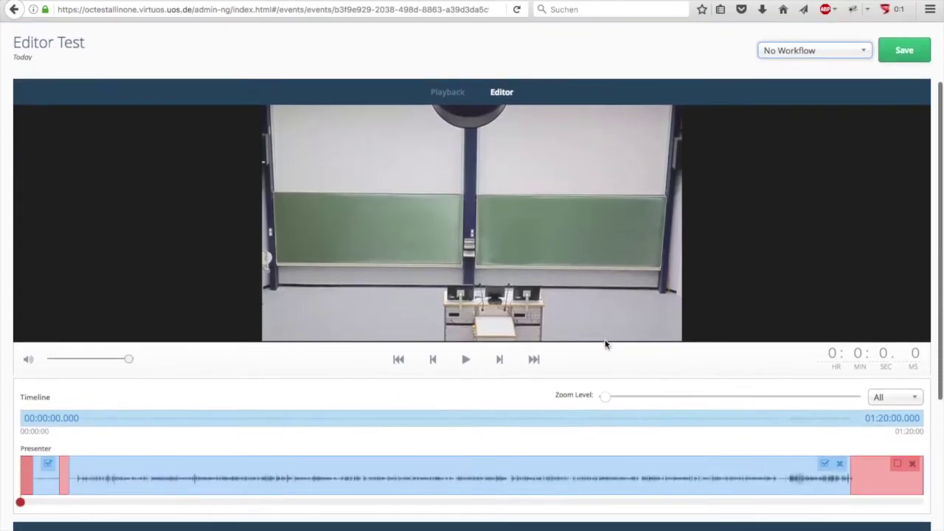
scroll(605, 343, down, 2)
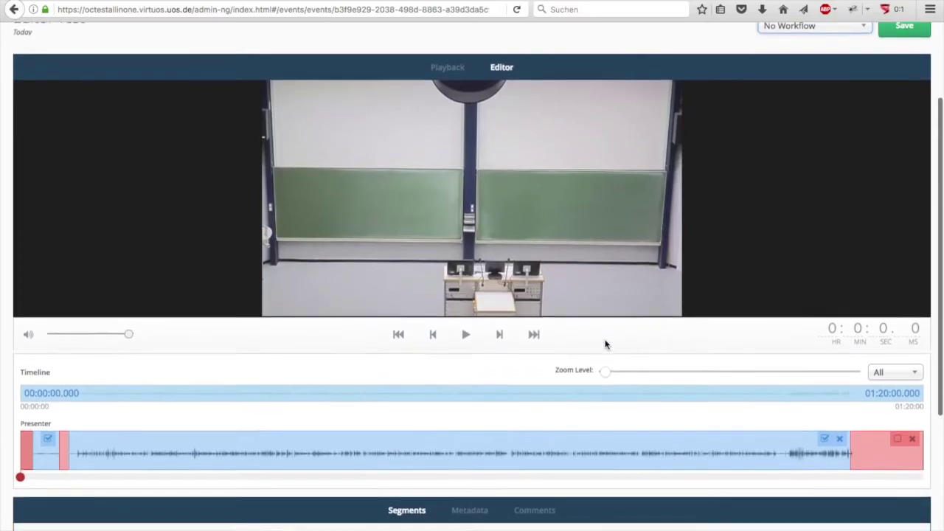
scroll(605, 343, down, 1)
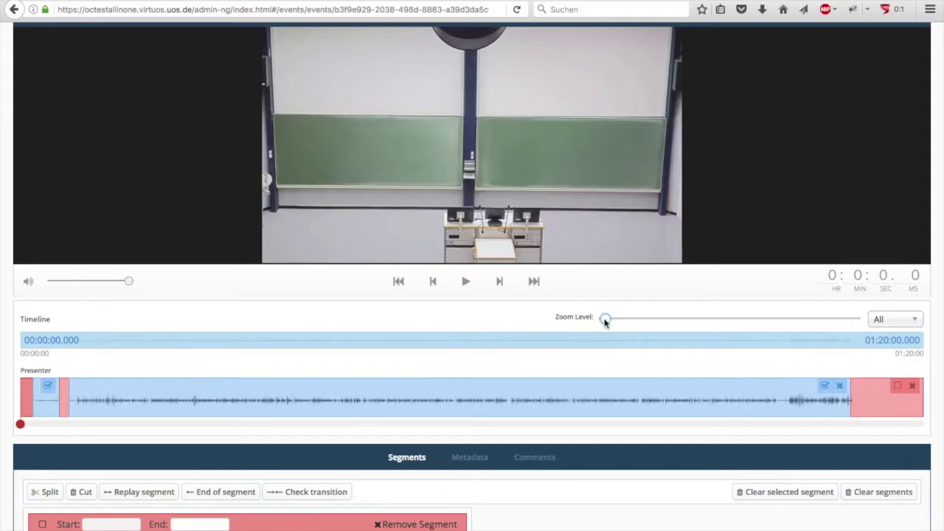
drag(605, 322, 757, 319)
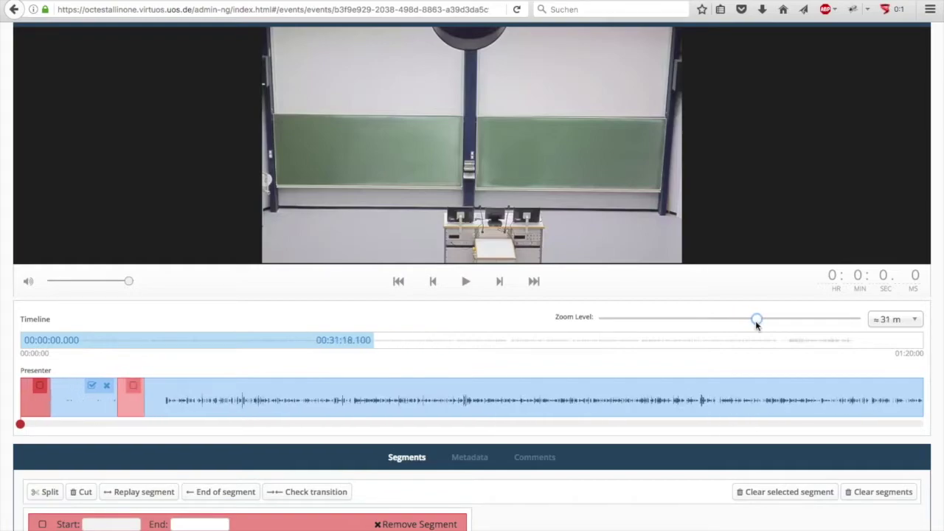
drag(250, 339, 352, 348)
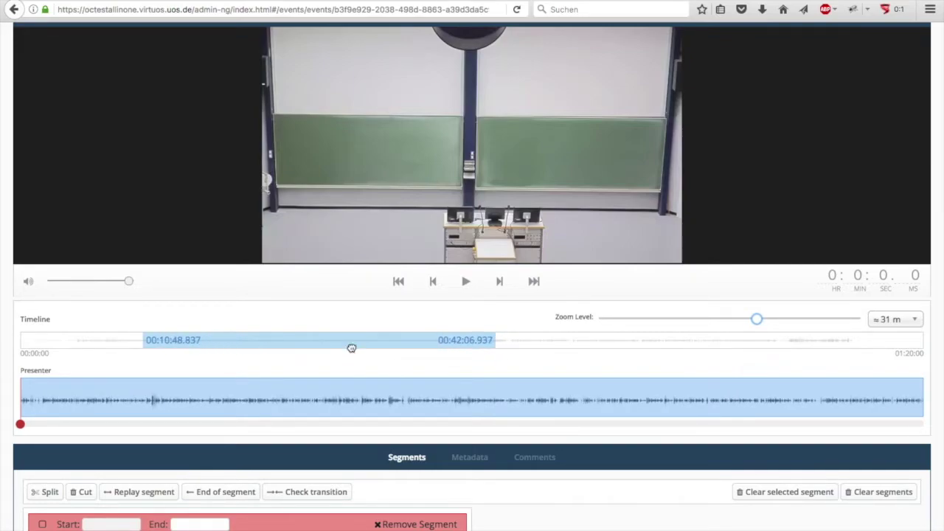
click(220, 402)
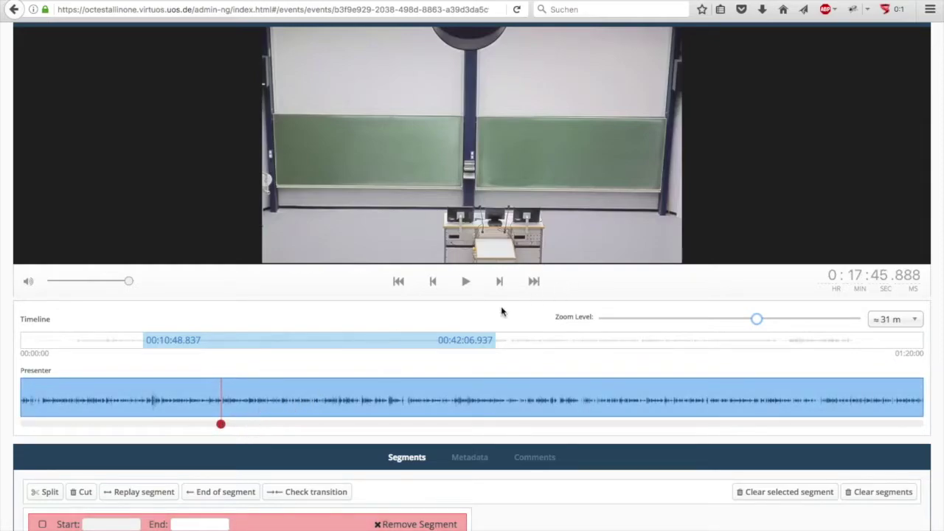
drag(757, 318, 578, 318)
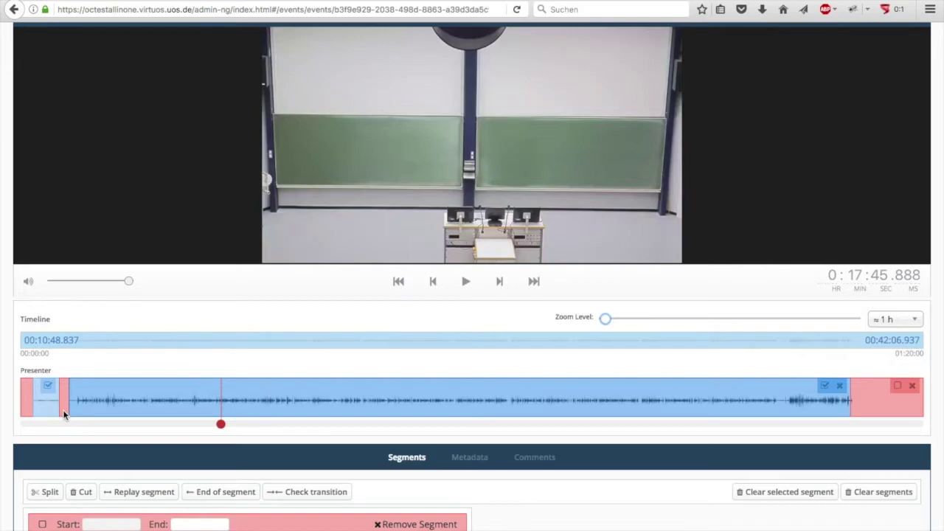
Step: Split the Presenter segment at the 0:17:45.888 playhead
mouse_move(222, 446)
click(221, 445)
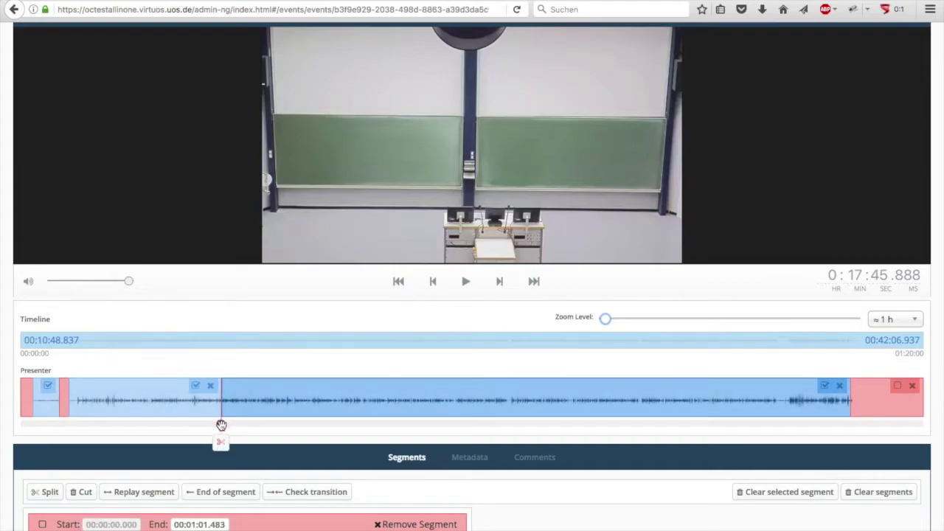
Step: Split again at 0:21:42.699 and mark the 0:17:45.888–0:21:42.699 section as removed
drag(221, 425, 252, 425)
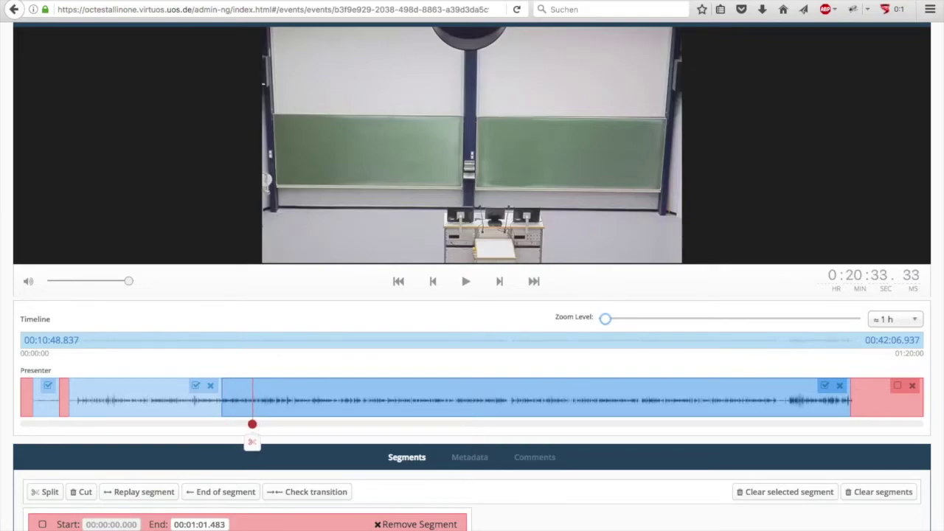
click(252, 442)
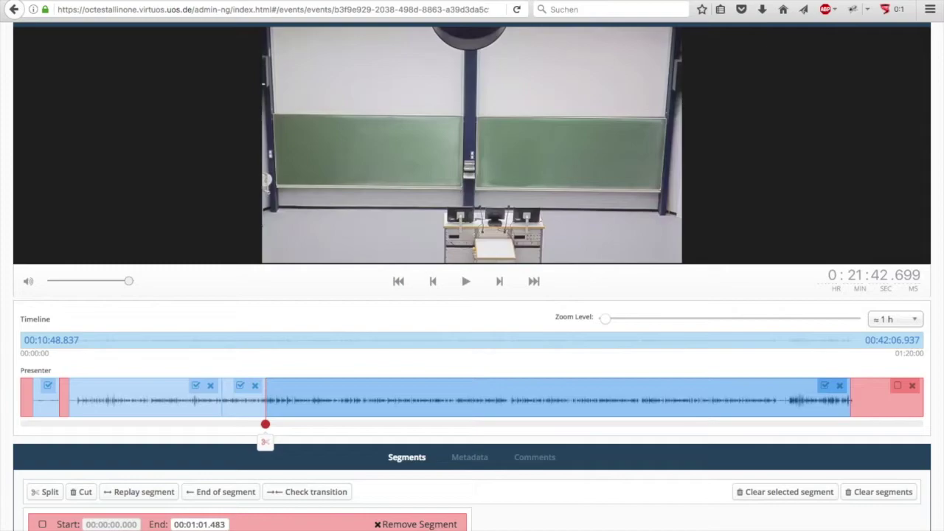
click(244, 402)
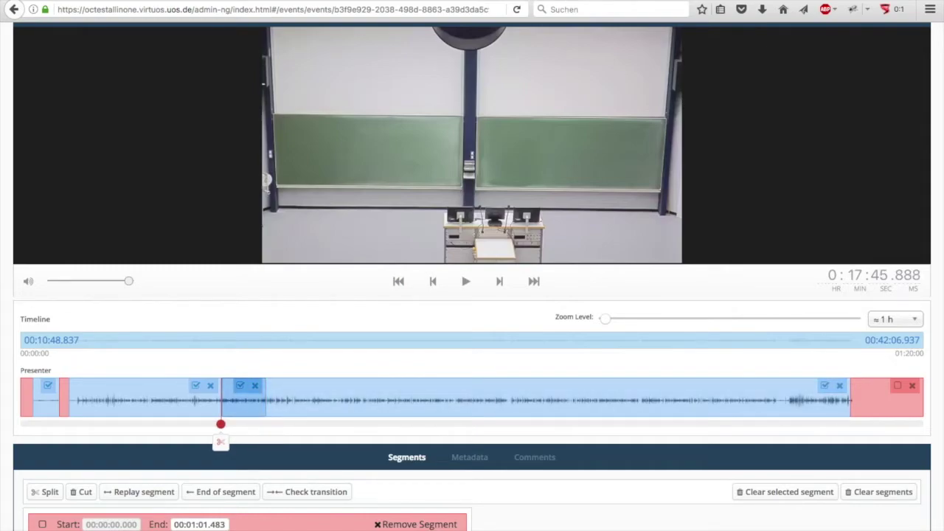
key(Delete)
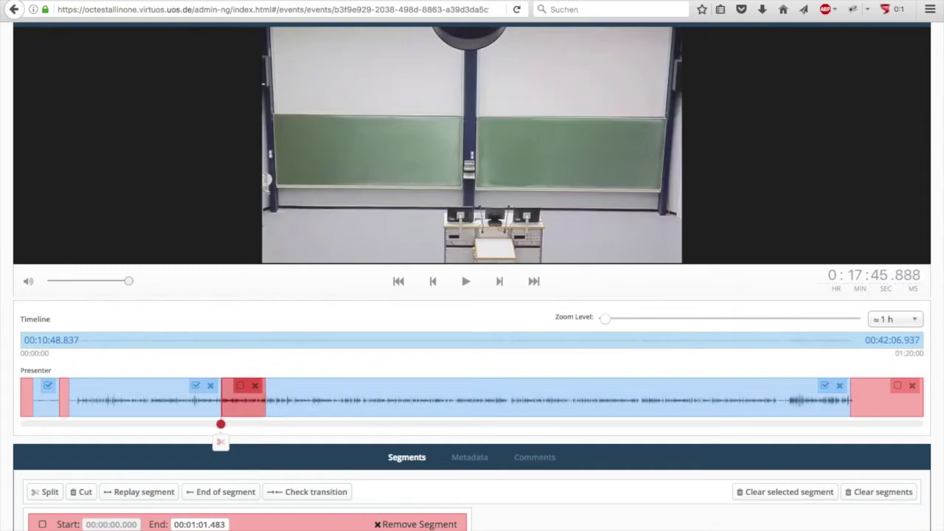
click(365, 406)
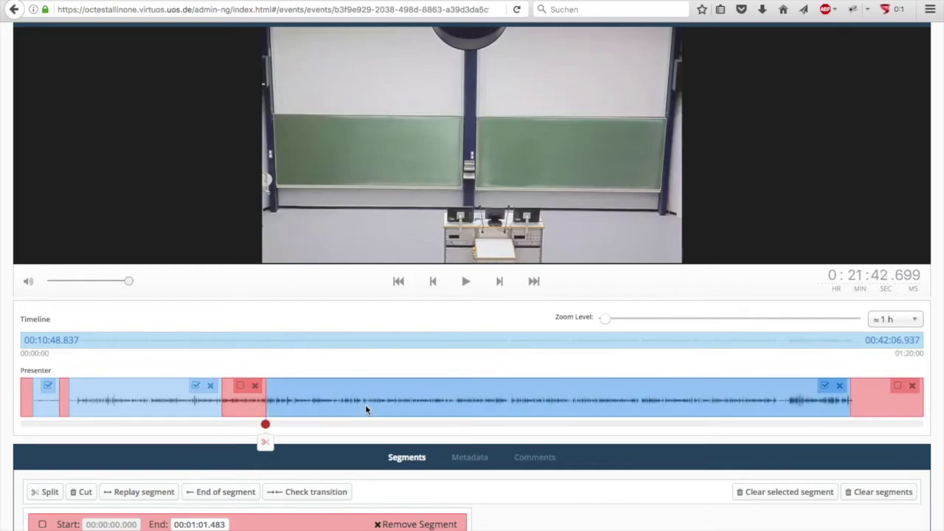
Step: Preview the transition across the removed section, then switch to the Bitbucket shortcut definitions page
click(312, 492)
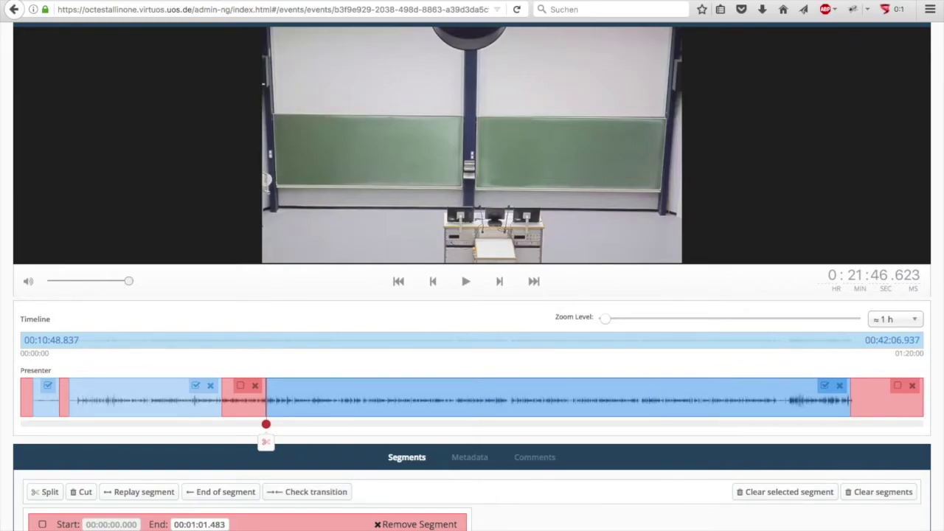
click(228, 1)
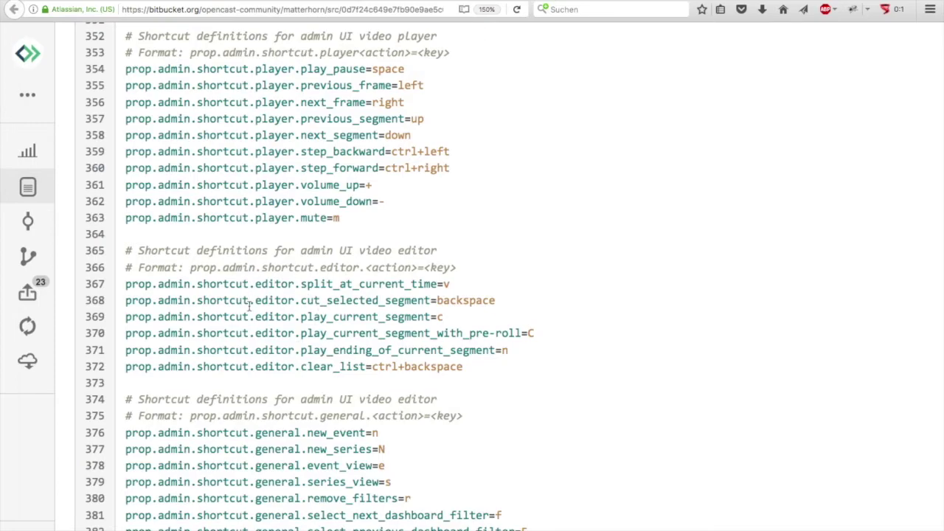
Step: Back in the editor, change the third segment's end time from 00:04:16.019 to 00:06:16.019
click(58, 2)
scroll(348, 372, down, 3)
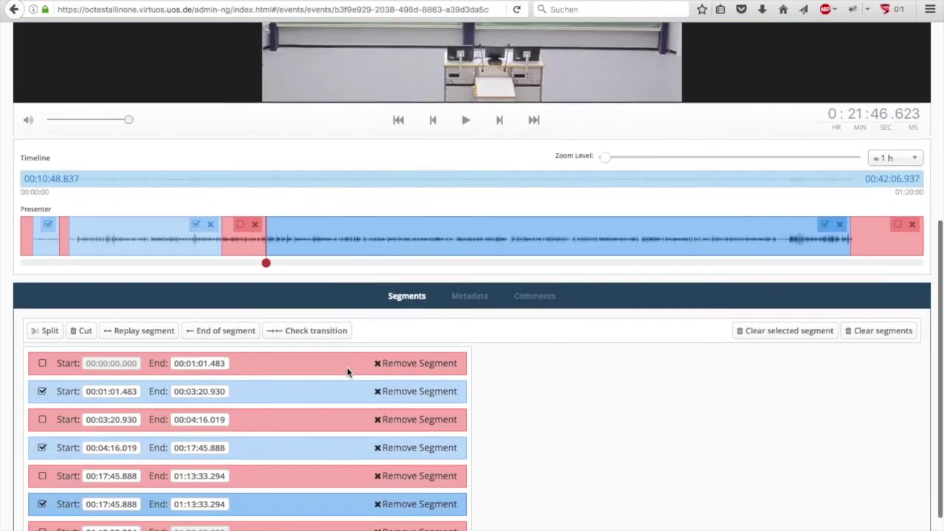
scroll(420, 296, down, 2)
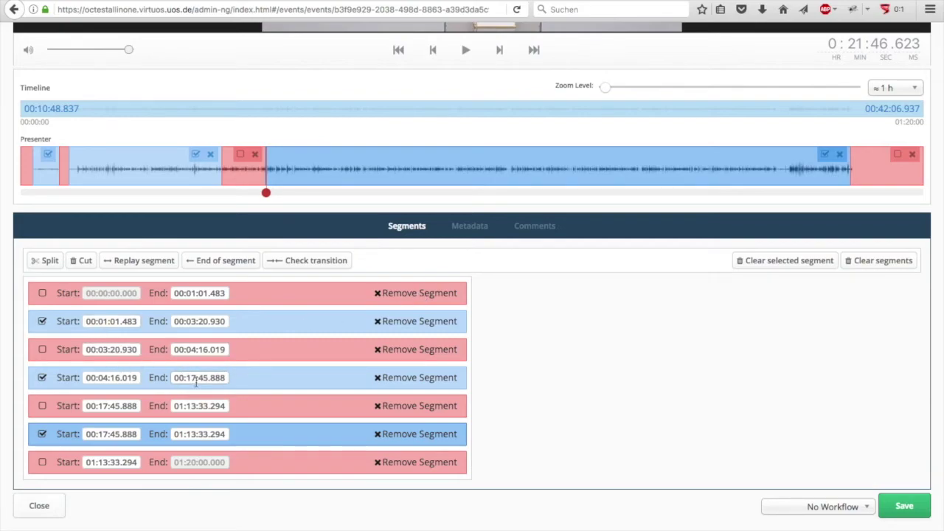
click(194, 378)
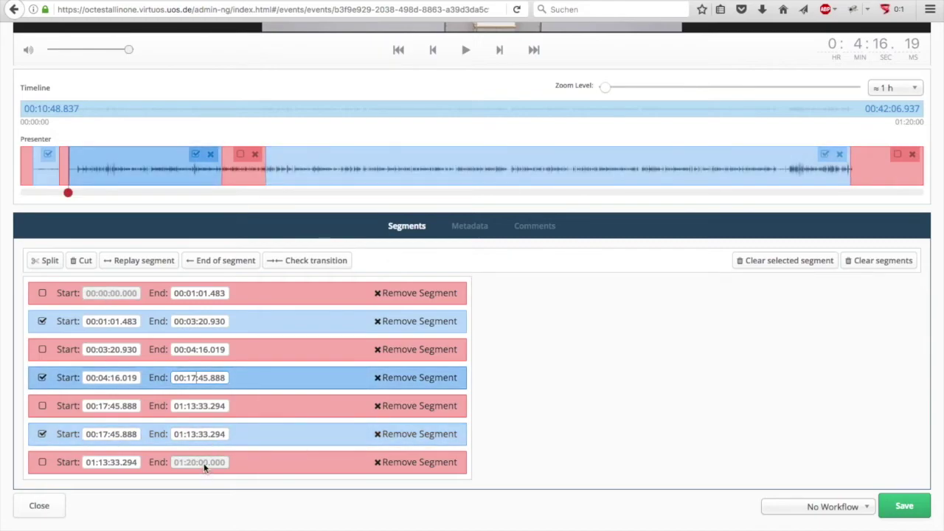
click(193, 405)
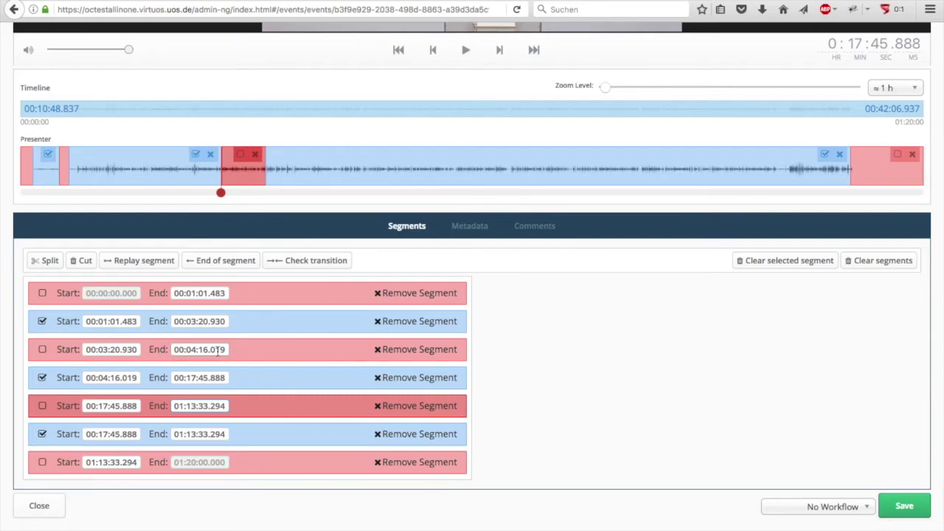
click(196, 350)
key(BackSpace)
text(6)
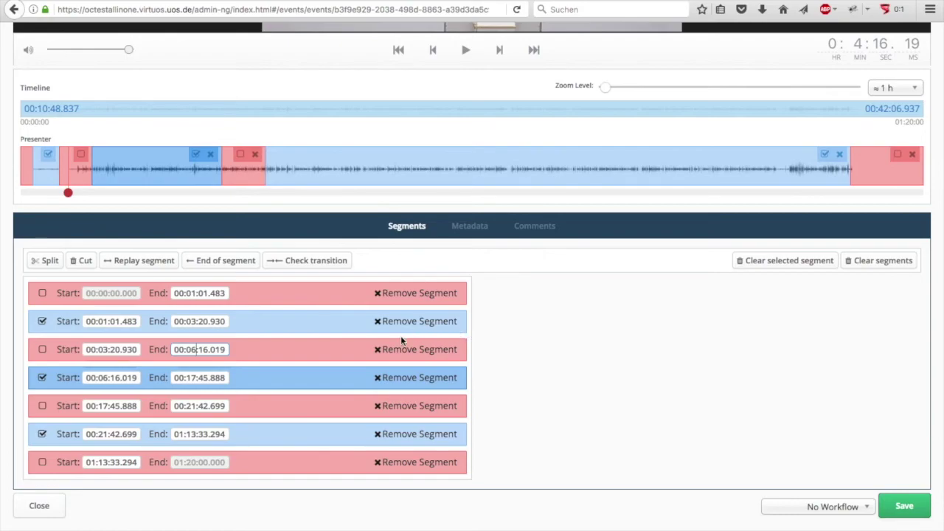
Step: Merge segments 00:03:20.930–00:06:16.019 and 00:17:45.888–00:21:42.669 into the preceding kept parts
click(43, 351)
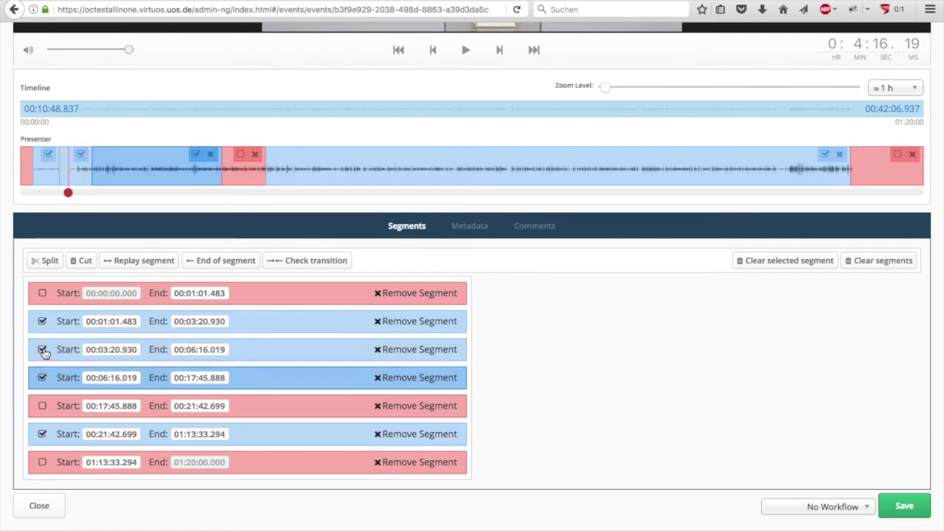
click(379, 352)
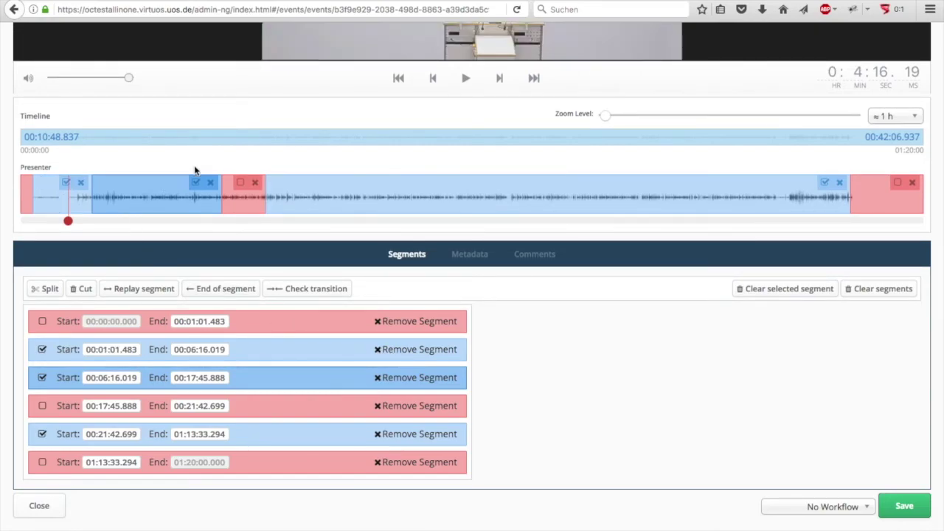
click(241, 183)
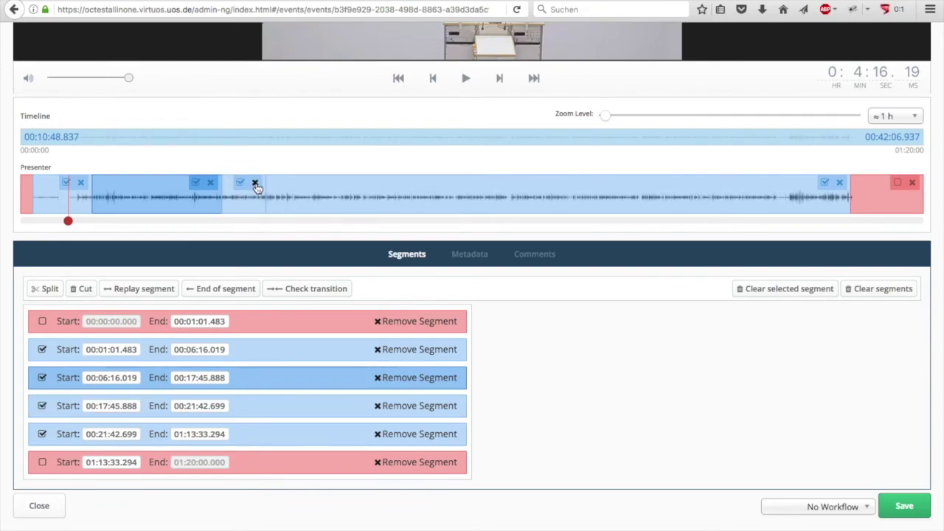
click(255, 183)
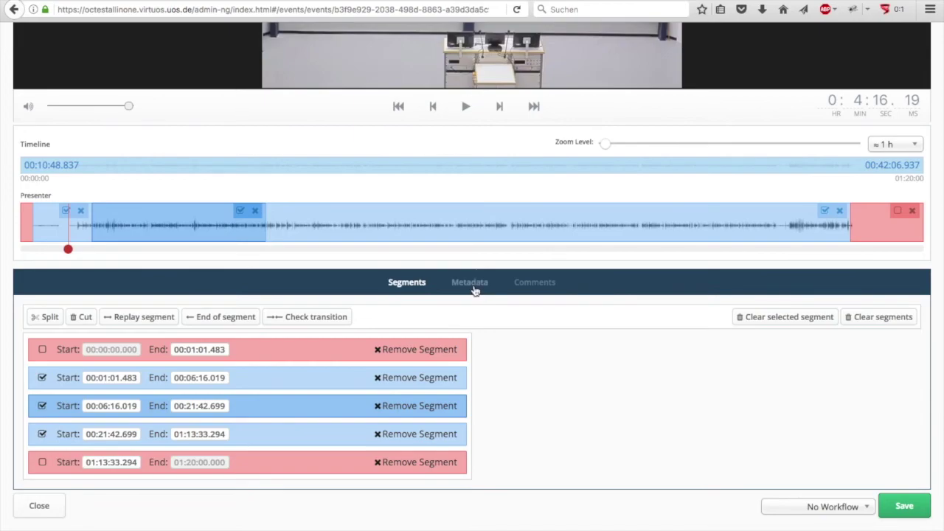
Step: Review the event's metadata details, then view its Comments tab with the Needs Cutting note
click(471, 283)
scroll(474, 287, down, 3)
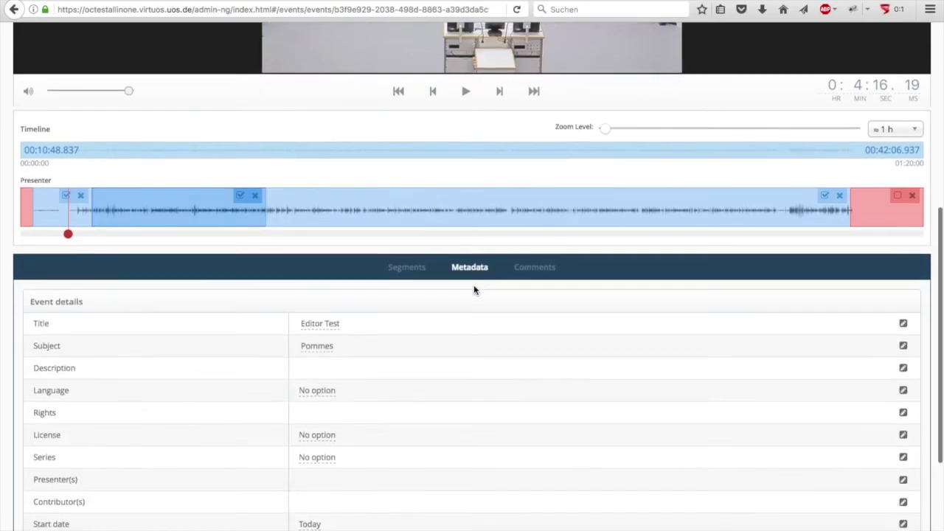
scroll(474, 285, down, 2)
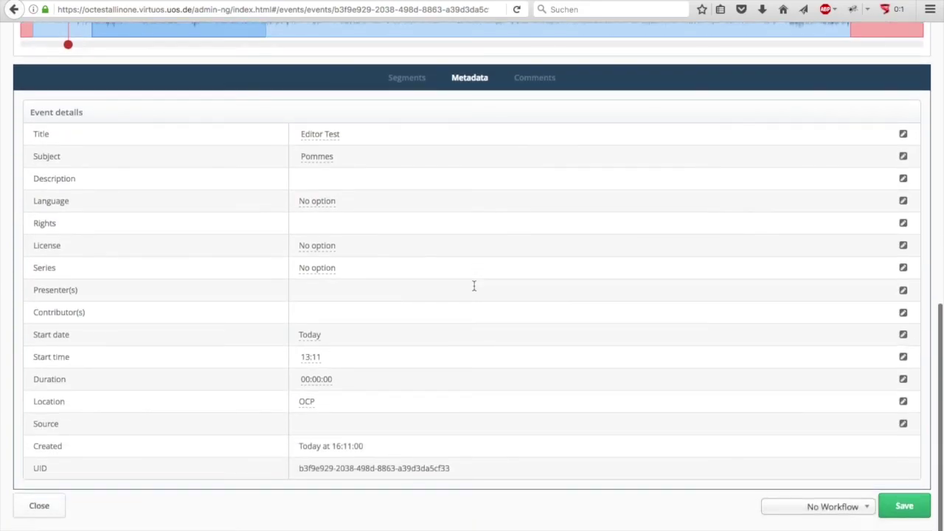
click(541, 78)
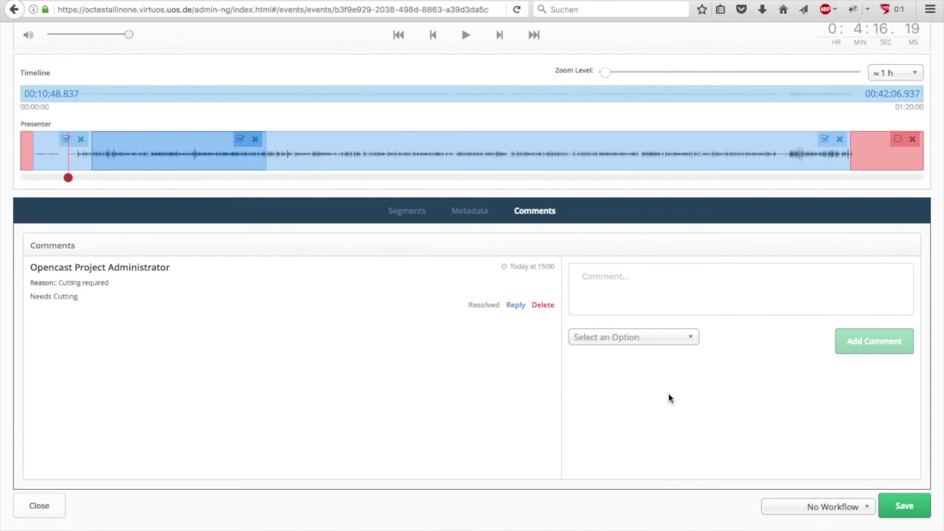
click(810, 509)
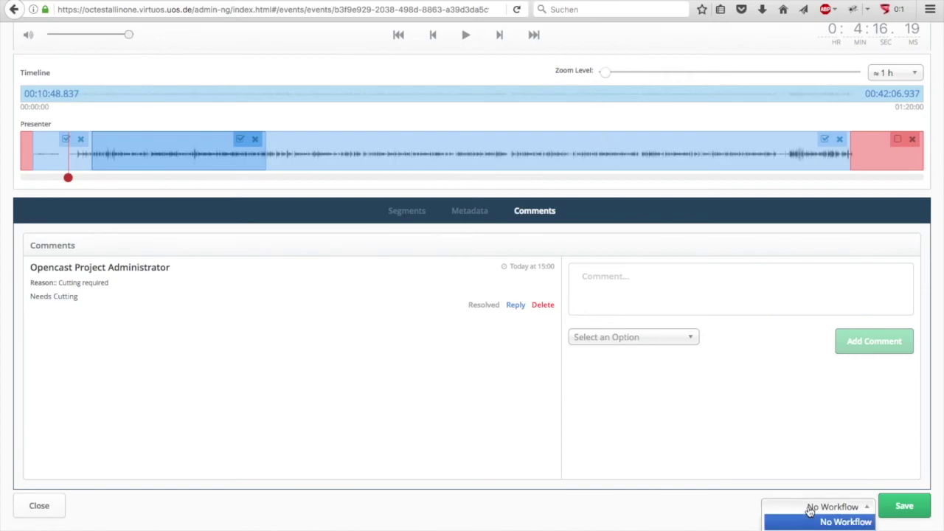
Step: Choose Publish instead of No Workflow as the workflow run on save
scroll(809, 510, up, 1)
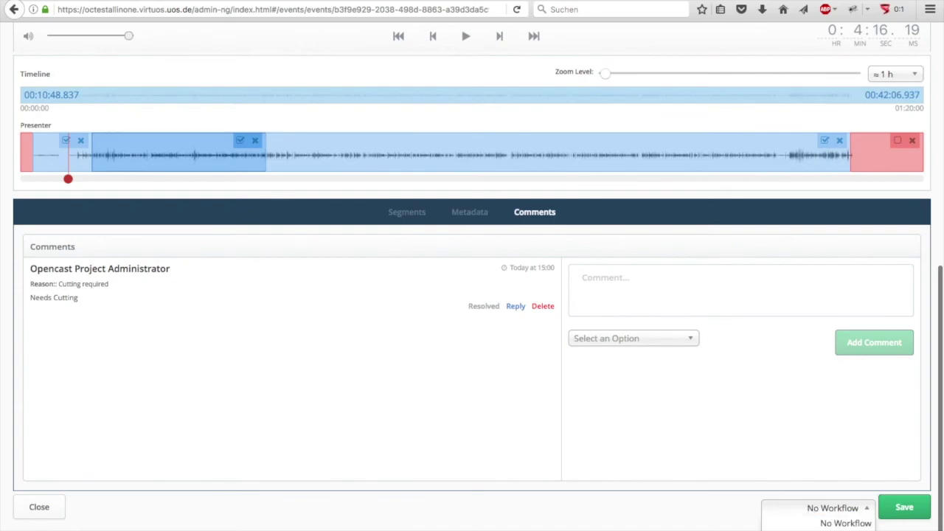
key(Down)
key(Return)
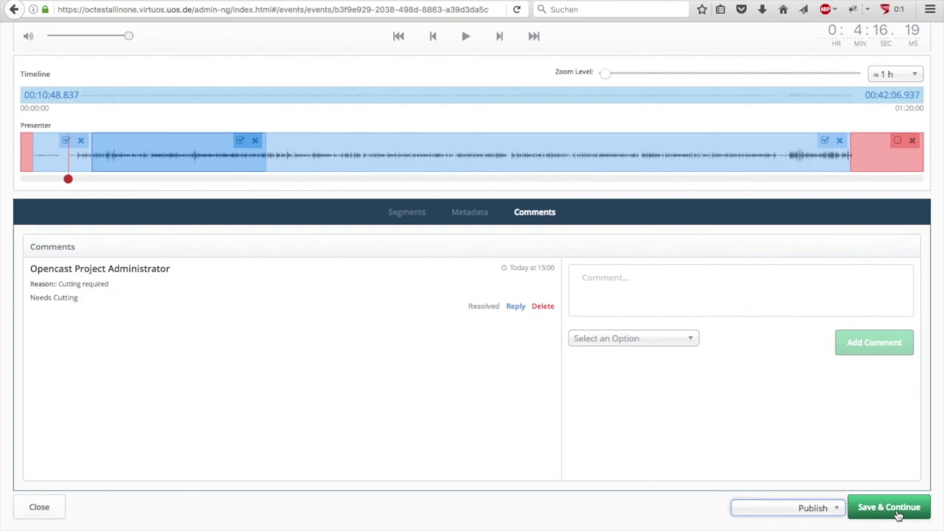
scroll(823, 383, up, 2)
scroll(823, 384, up, 2)
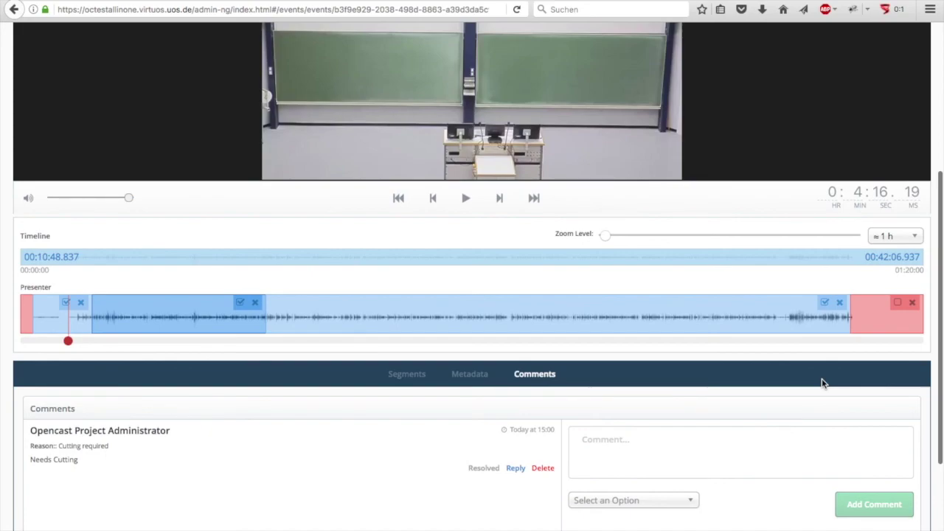